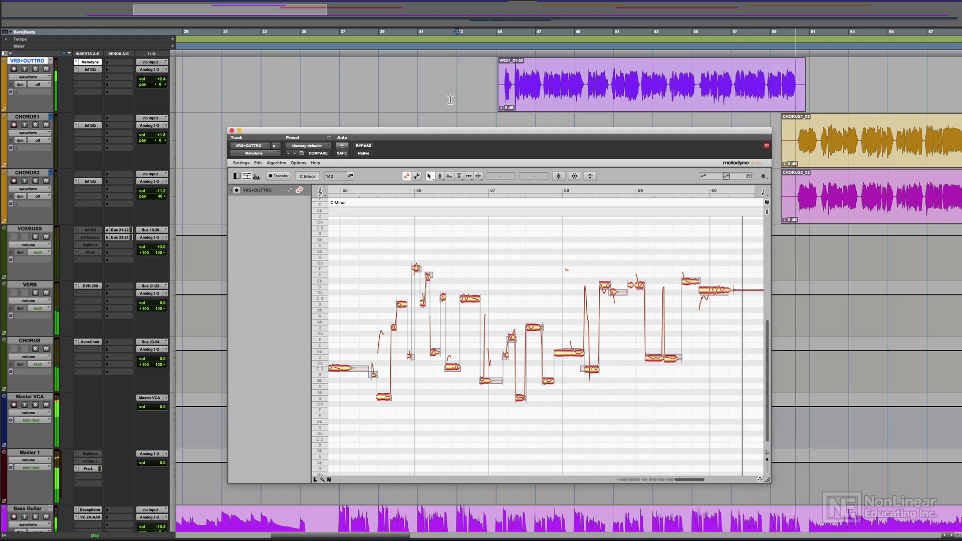
Step: Stop the VRS+OUTTRO vocal playback, returning to bar 43, and solo the track
key("space")
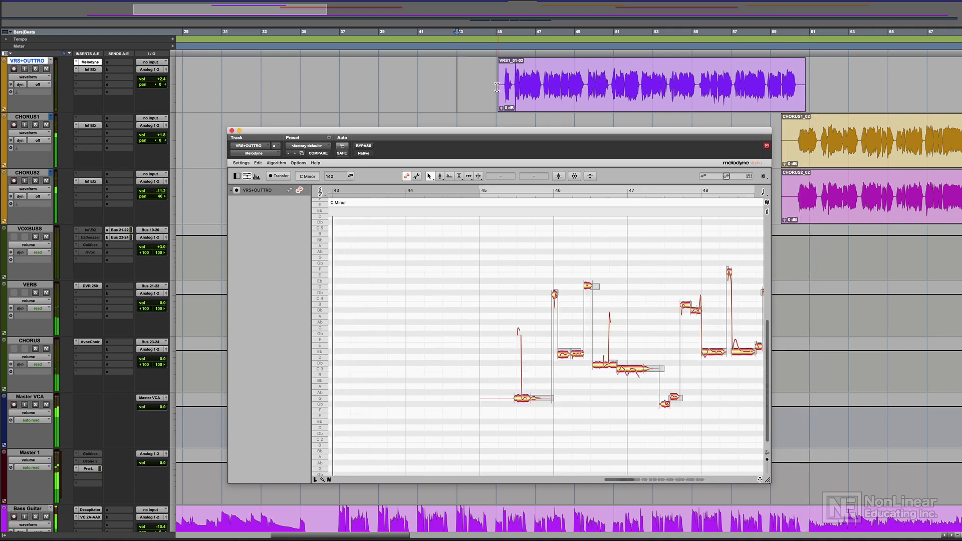
left_click(473, 115)
Step: Solo the vocal, turn on Note Assignment Mode, and zoom in on bars 43–48
key("shift+s")
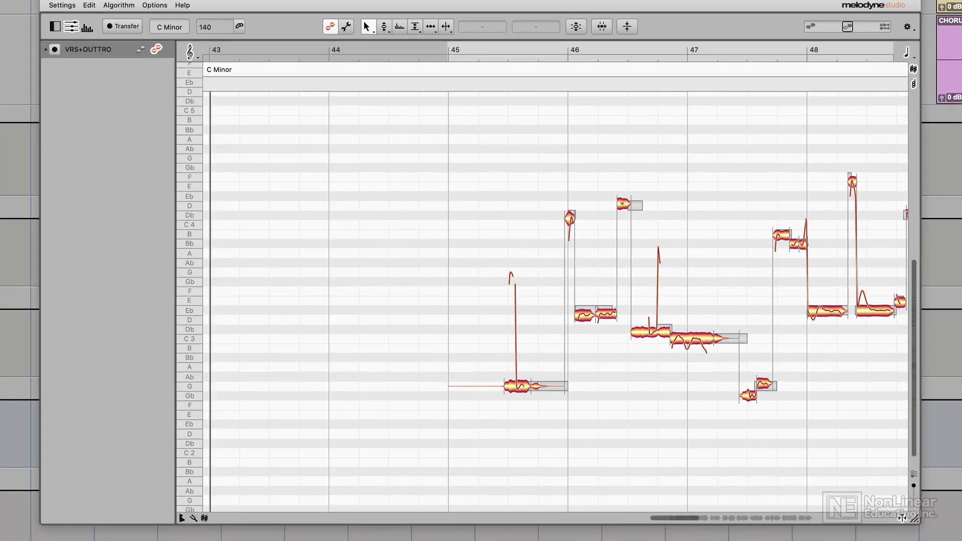
left_click(348, 27)
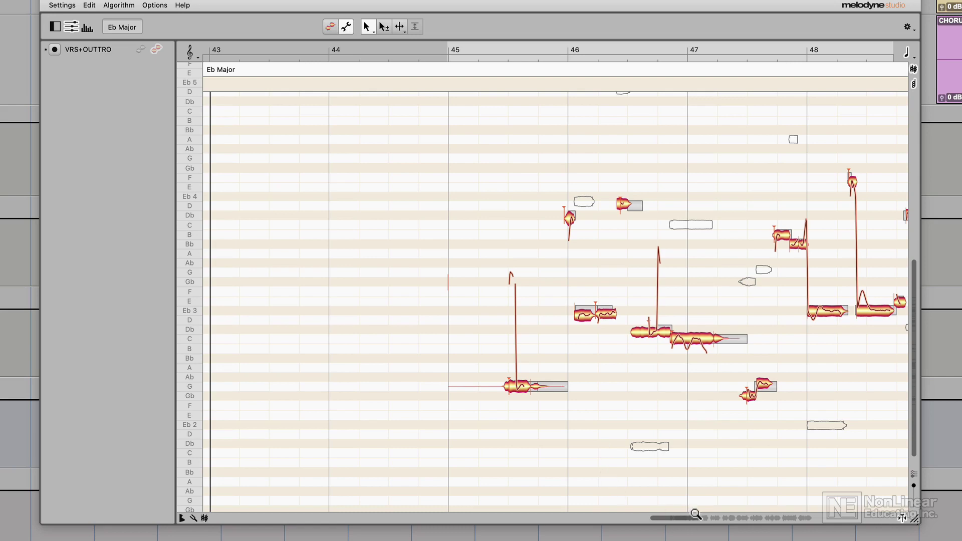
left_click_drag(697, 517, 671, 517)
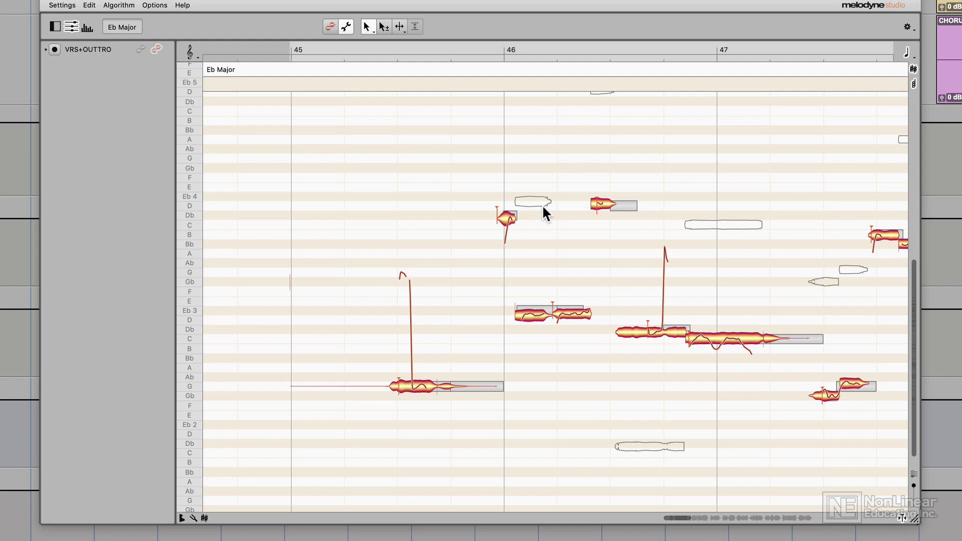
Step: Compare the Eb4 candidate near bar 46, keep the Eb3 original, and lower the next note an octave
scroll(542, 205, "right", 5)
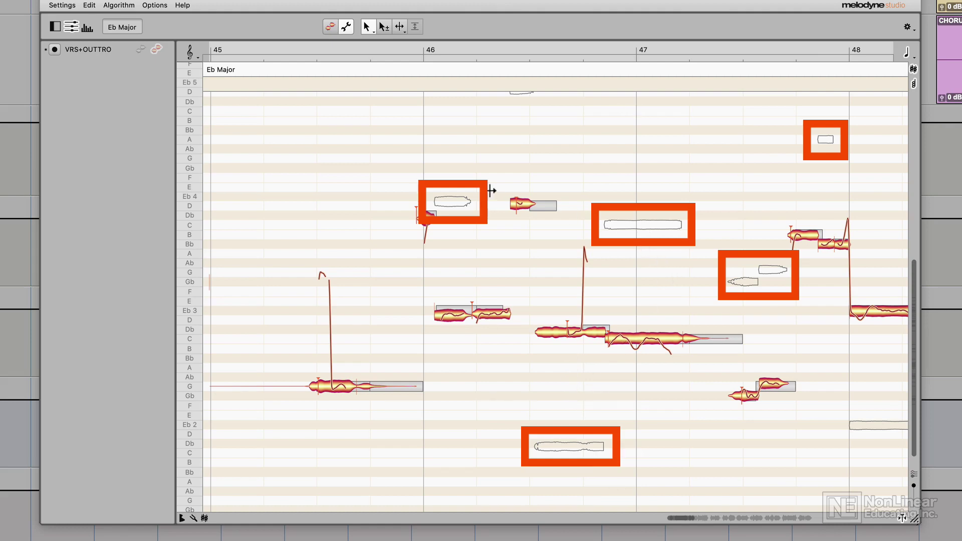
double_click(451, 202)
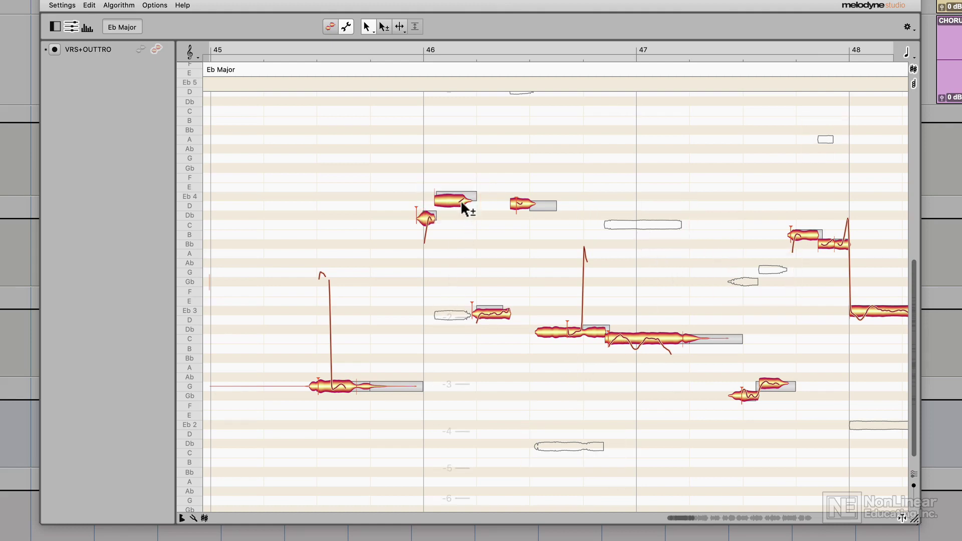
double_click(452, 278)
key("space")
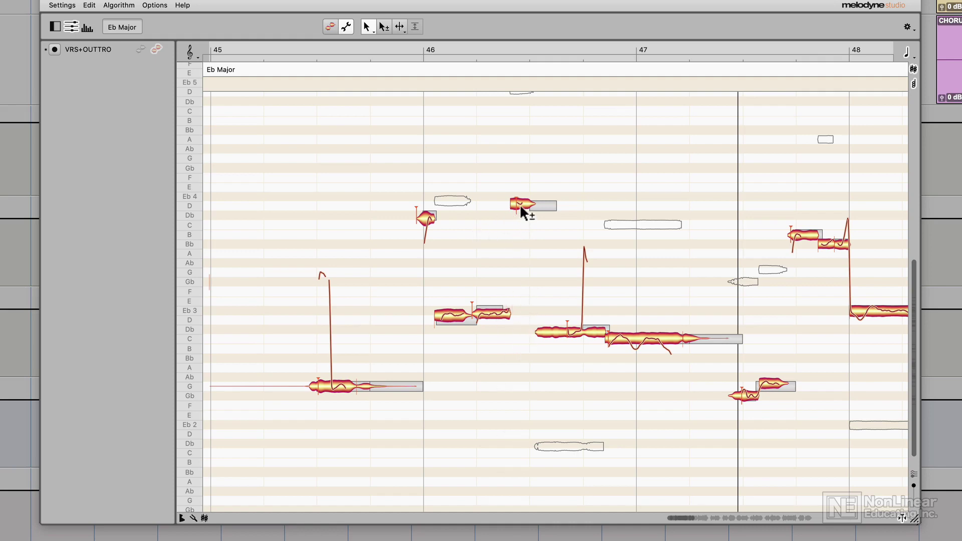
left_click_drag(520, 206, 524, 324)
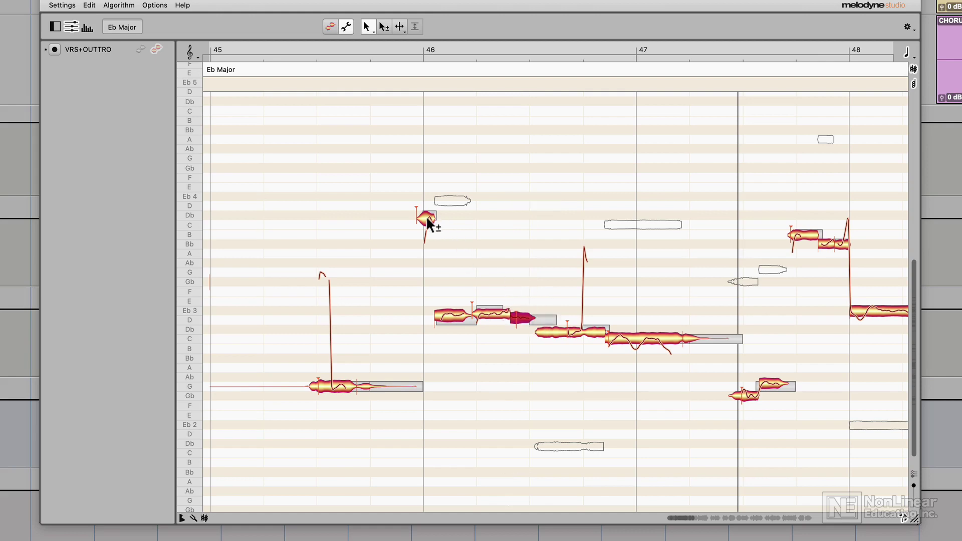
Step: Lower the octave-jumped Db note, B3 to B2, and Bb3 to Bb2 after bar 46
left_click_drag(429, 222, 436, 339)
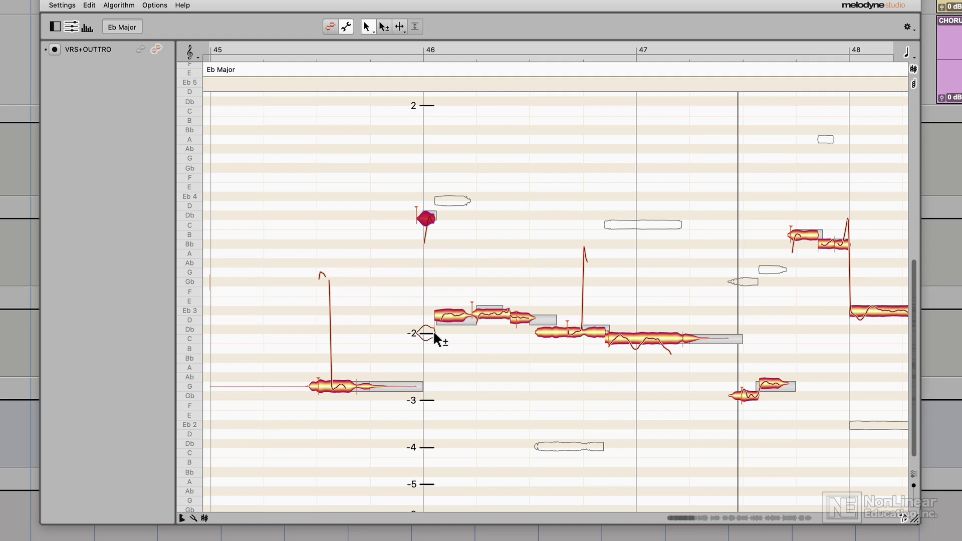
left_click_drag(434, 332, 434, 334)
scroll(501, 351, "right", 5)
left_click_drag(597, 311, 596, 426)
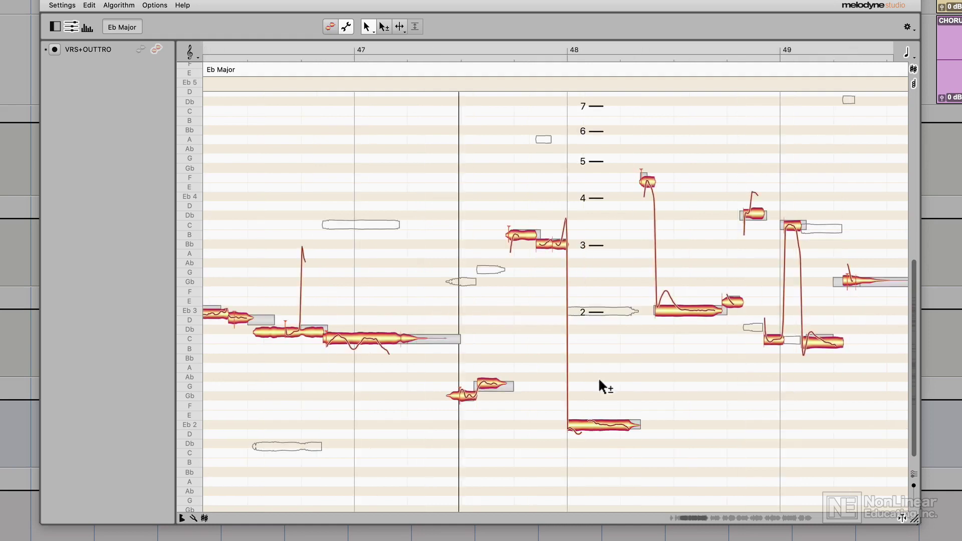
left_click_drag(521, 234, 530, 347)
left_click_drag(528, 209, 554, 359)
left_click_drag(562, 245, 561, 359)
Step: Drop the two C4 notes to C3 and the F4 note to F3
scroll(516, 243, "right", 3)
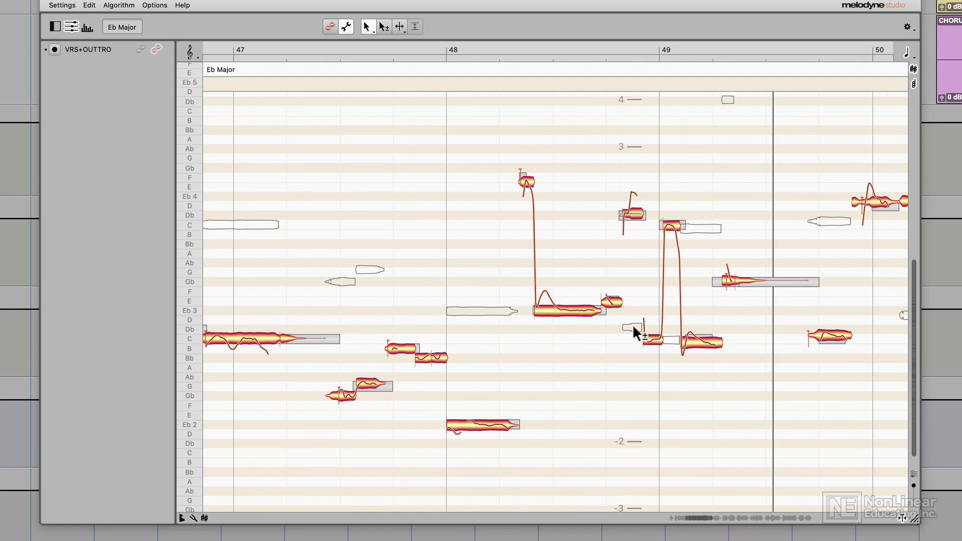
double_click(633, 326)
double_click(672, 340)
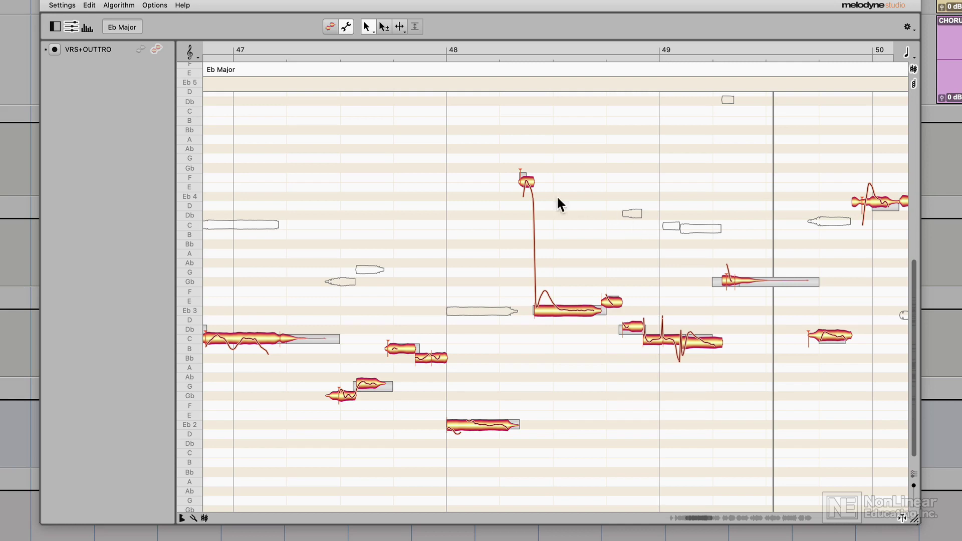
left_click_drag(527, 181, 528, 295)
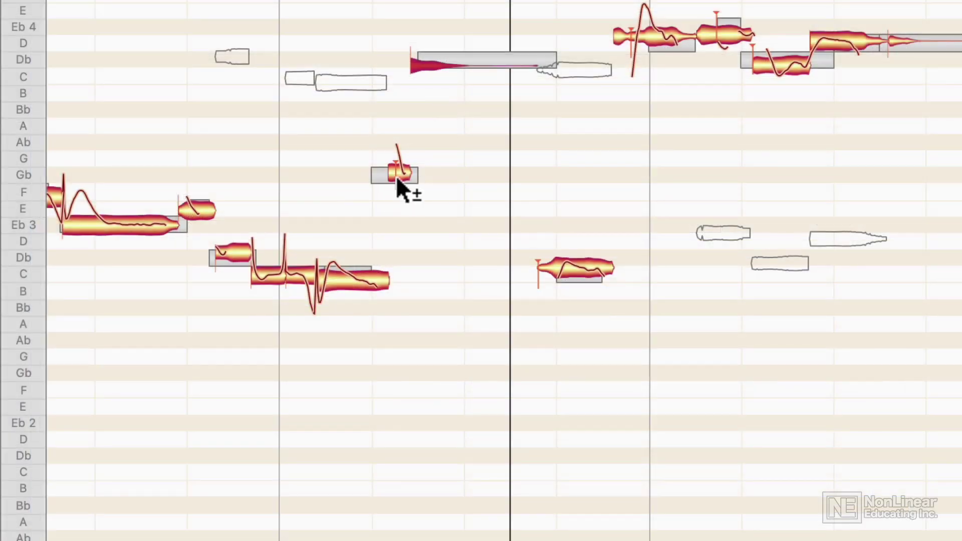
Step: Try the Gb note at Eb2, undo to keep one long Gb3 note, then deselect
left_click_drag(407, 184, 426, 374)
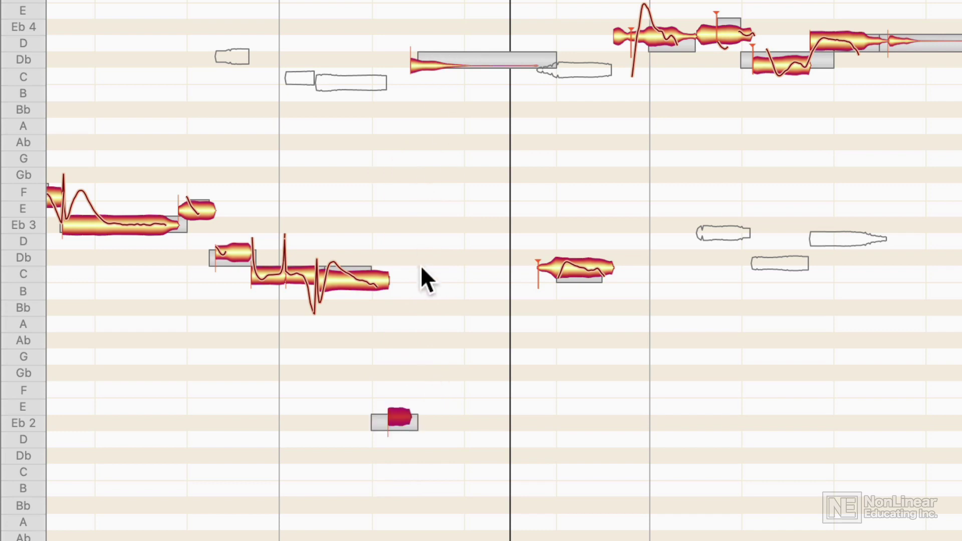
key("super+z")
key("super+z")
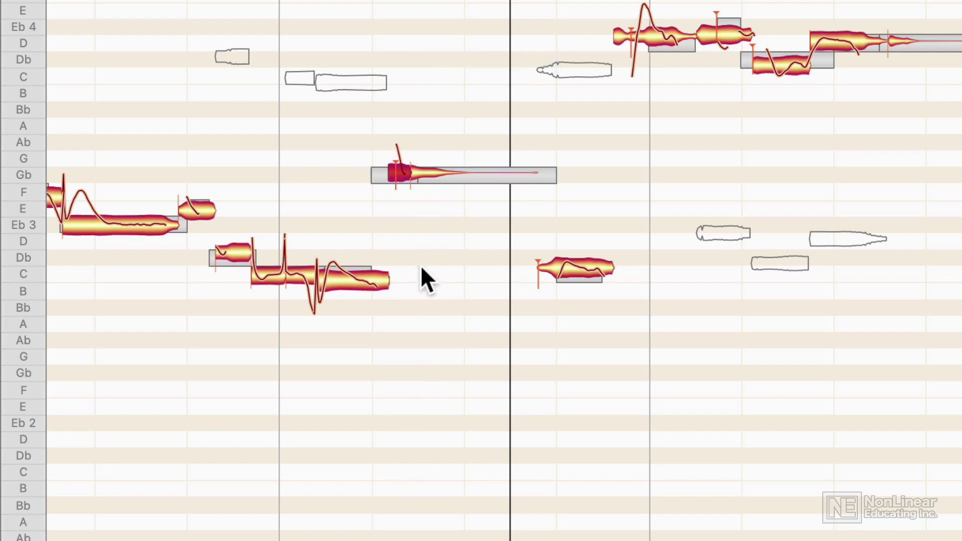
left_click(407, 117)
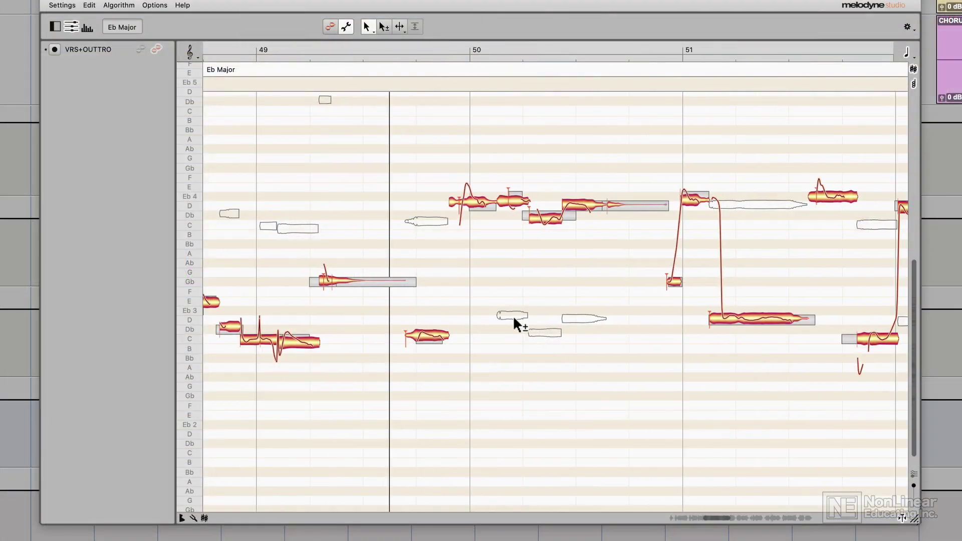
Step: Switch the notes after bar 50 to their Eb3, Db3 and D3 candidates and lower Eb4 to Eb3
double_click(514, 320)
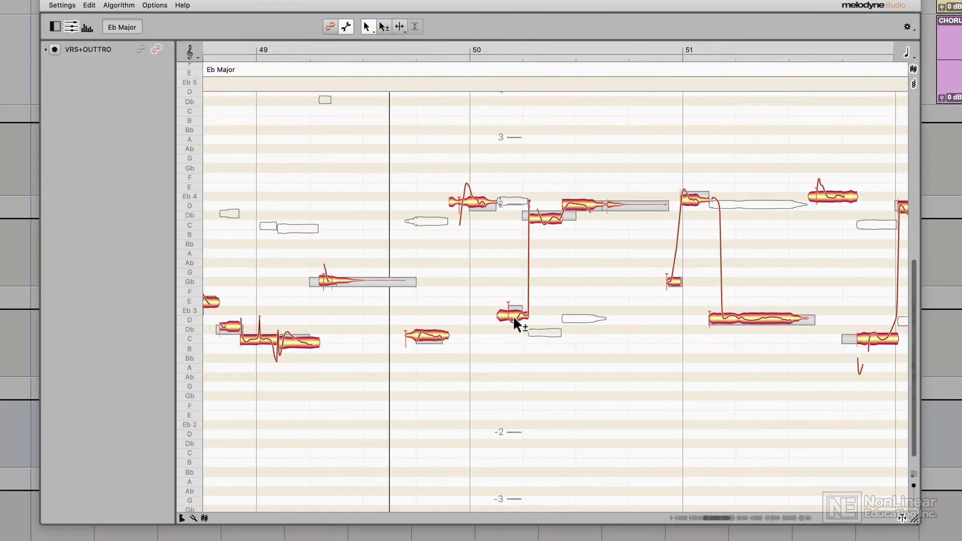
double_click(546, 332)
double_click(582, 319)
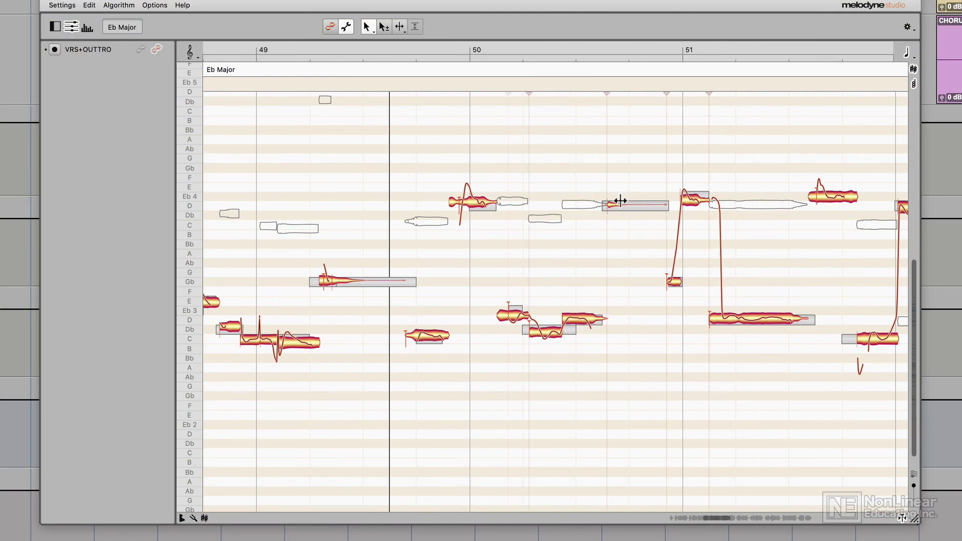
left_click_drag(482, 204, 479, 320)
left_click(482, 274)
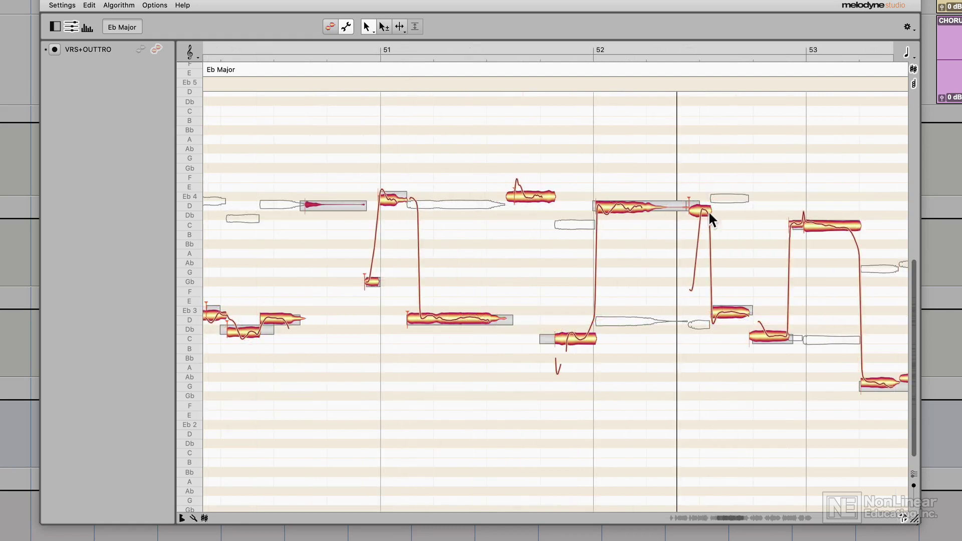
Step: Raise the Eb3, C3 and D3 notes, split the Ab2 note up to G3, and play back
double_click(474, 205)
double_click(575, 224)
double_click(732, 312)
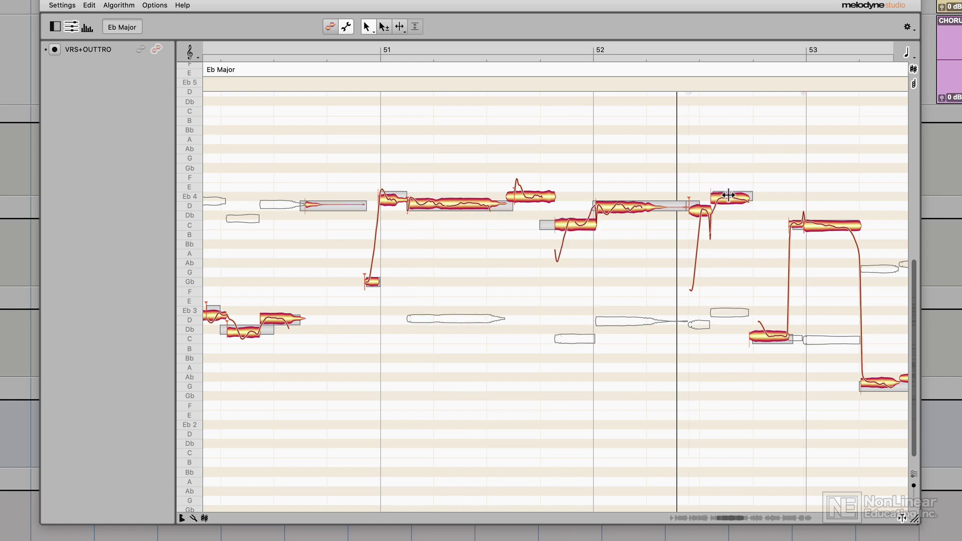
left_click_drag(770, 335, 768, 222)
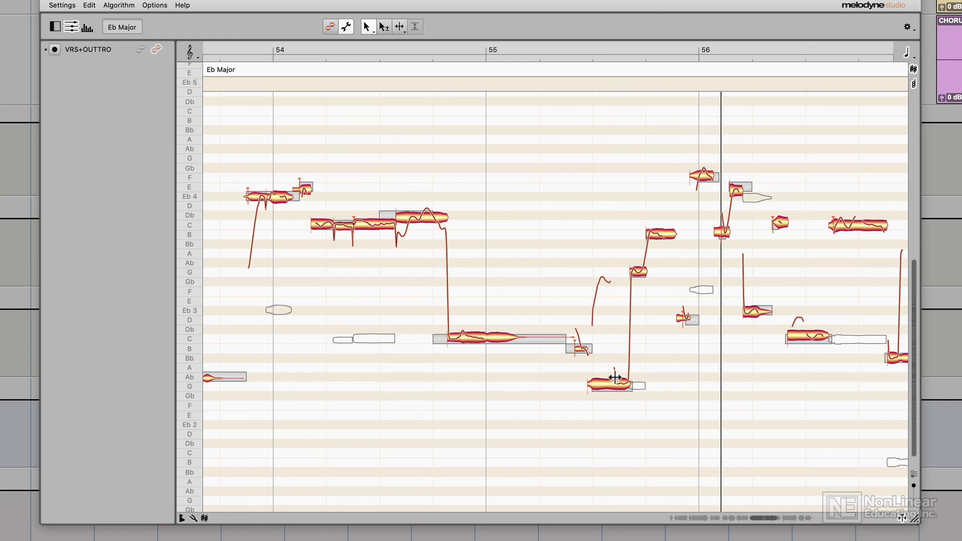
double_click(615, 379)
left_click(606, 395)
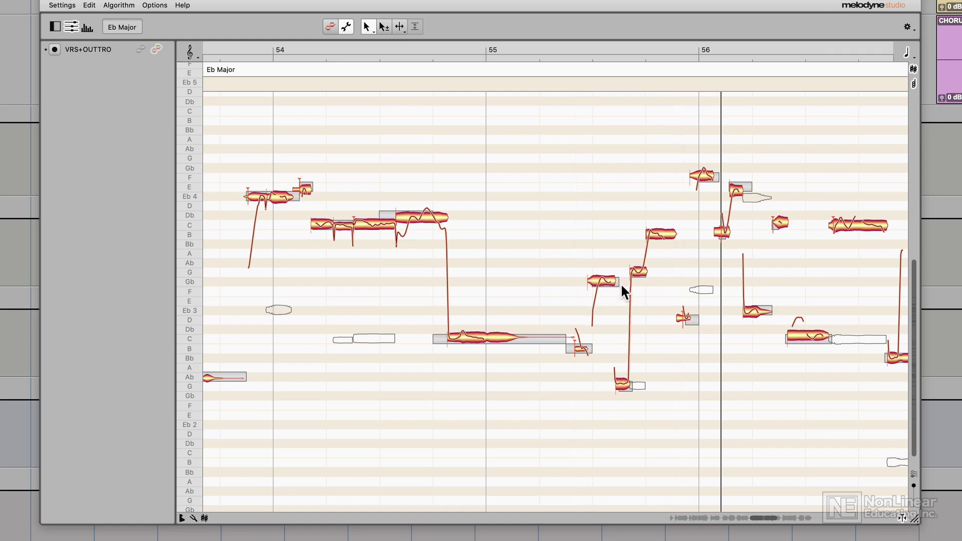
left_click_drag(623, 387, 621, 273)
key("space")
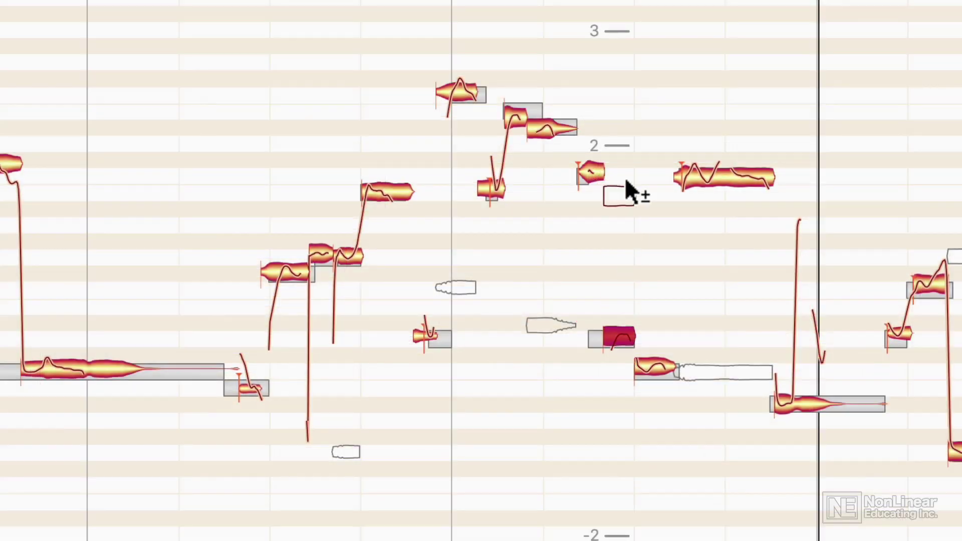
Step: Test and undo several note moves near bar 56, then drop the C4 note to C3
left_click_drag(625, 182, 620, 148)
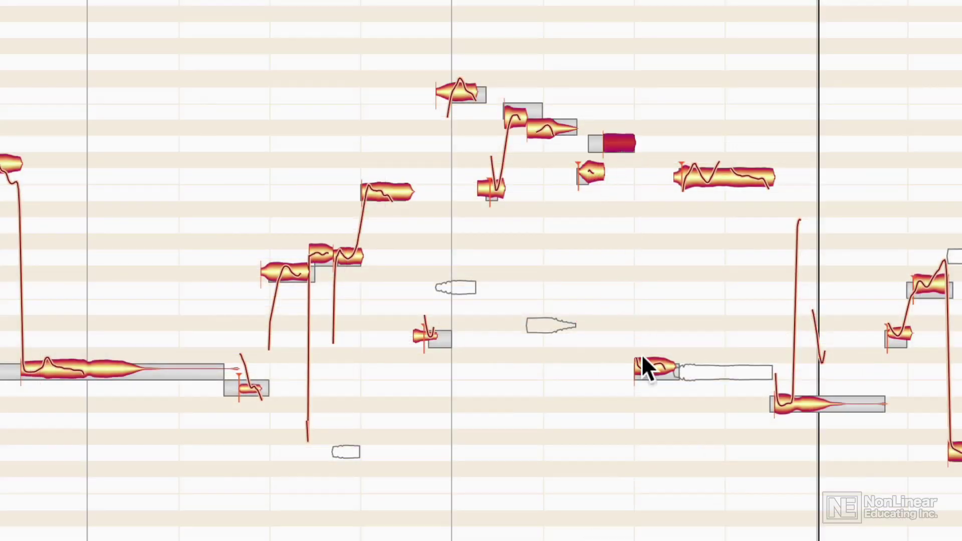
left_click_drag(656, 369, 664, 173)
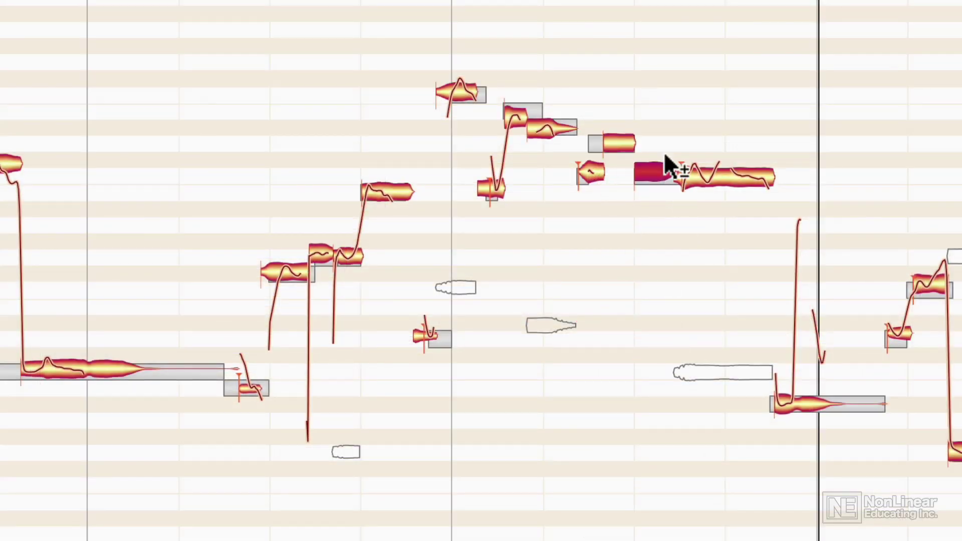
key("ctrl+z")
key("ctrl+z")
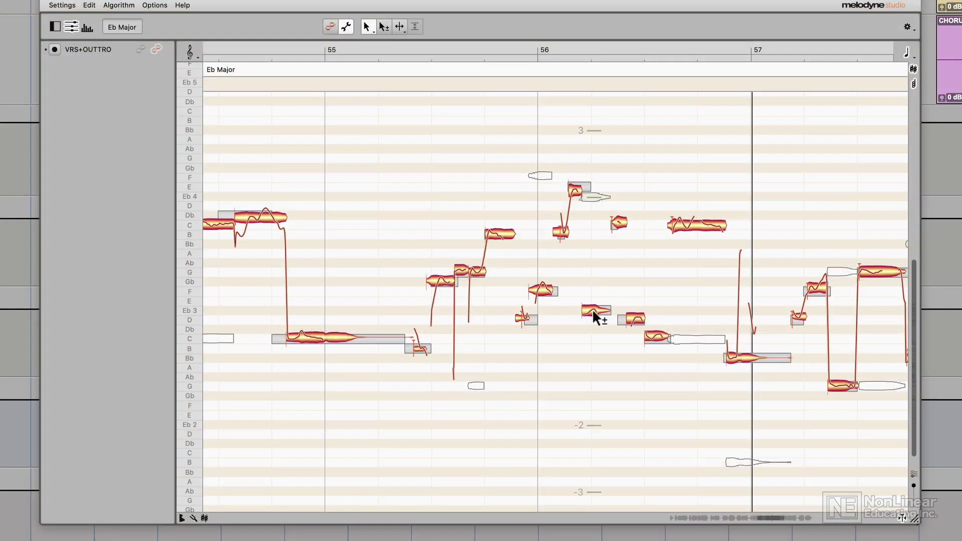
left_click_drag(618, 224, 627, 339)
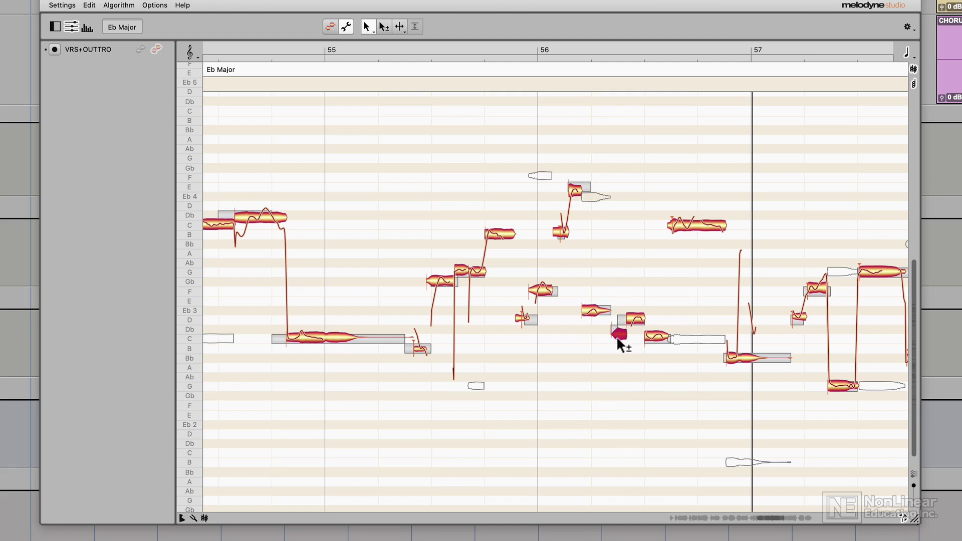
key("ctrl+z")
key("ctrl+z")
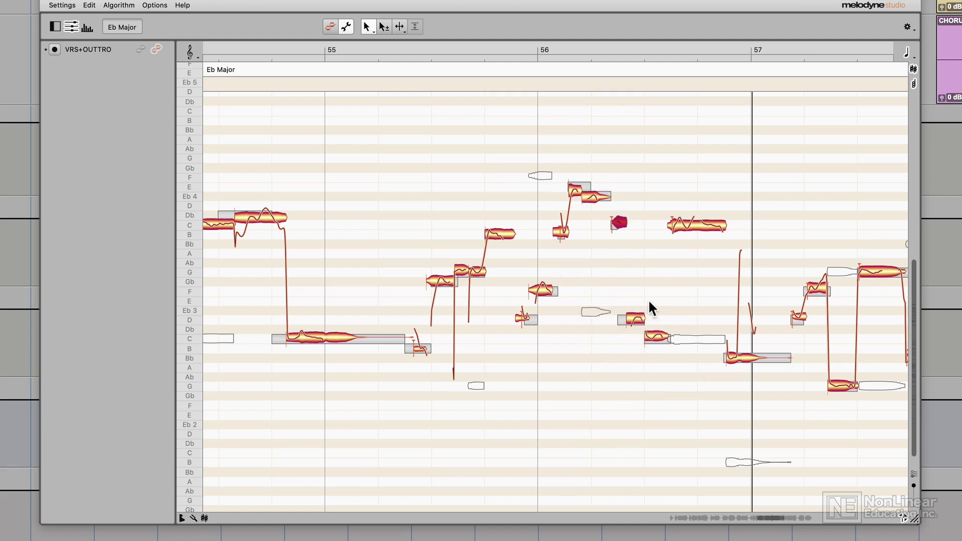
double_click(700, 339)
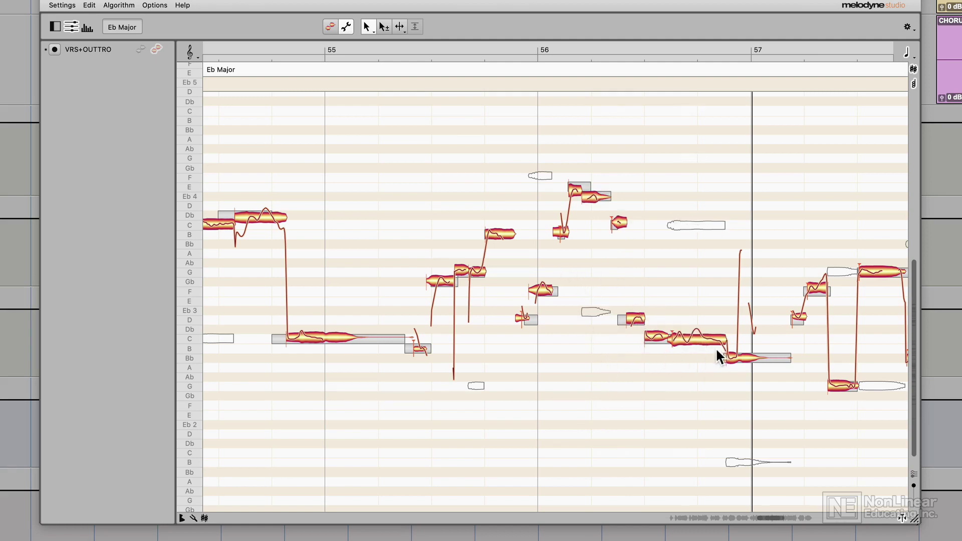
Step: Raise G2 to G3 and Bb2 to Bb3, and split the D3 note, moving its parts up to Eb4
scroll(716, 348, "right", 3)
scroll(634, 328, "right", 3)
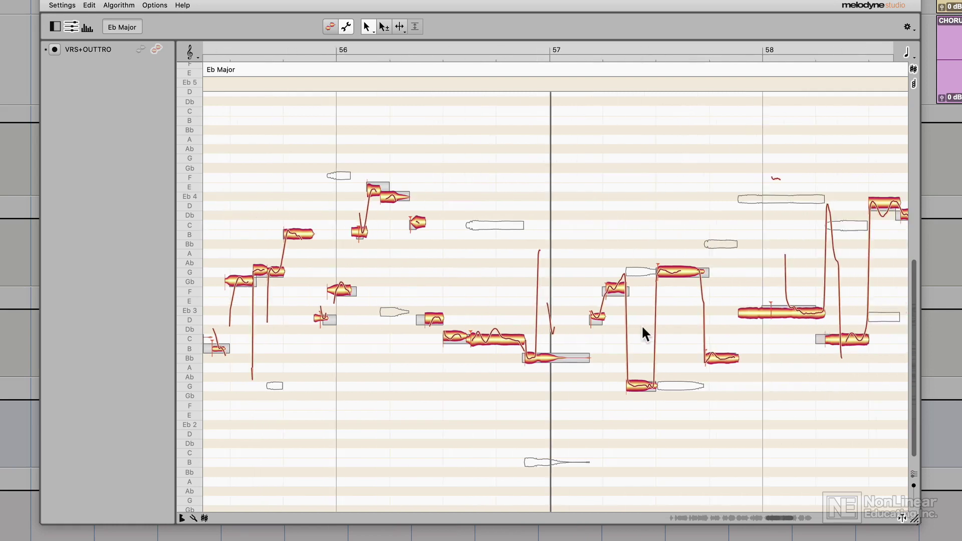
double_click(642, 272)
scroll(644, 274, "right", 3)
double_click(629, 244)
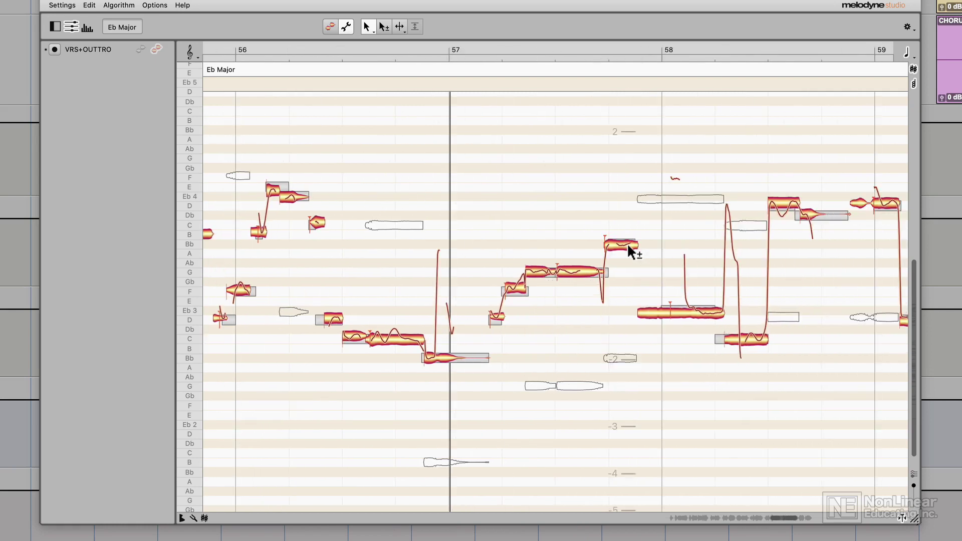
double_click(678, 199)
key("ctrl+z")
double_click(686, 310)
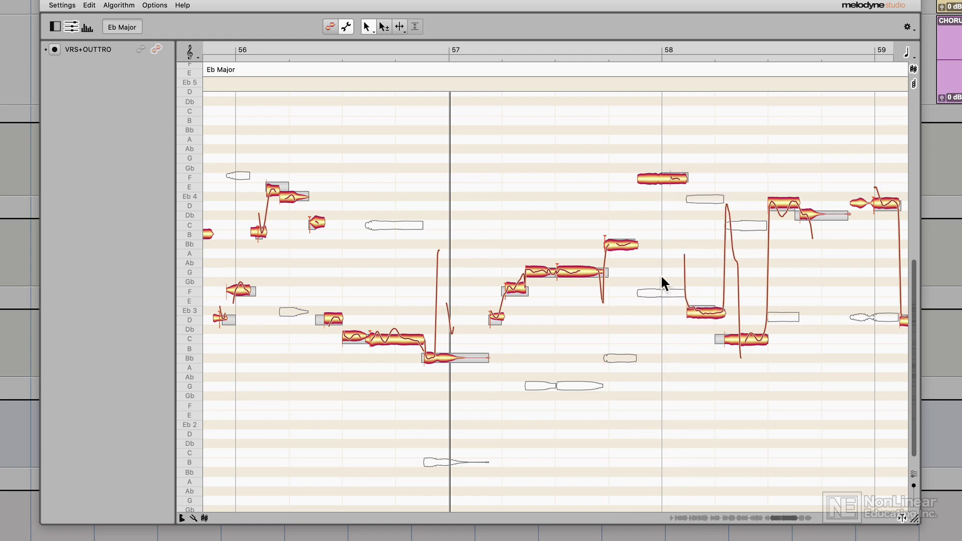
double_click(706, 203)
Step: Raise C3 to C4 and the D3 notes near bar 59 to D4, then zoom out to bars 42–60
scroll(674, 211, "right", 3)
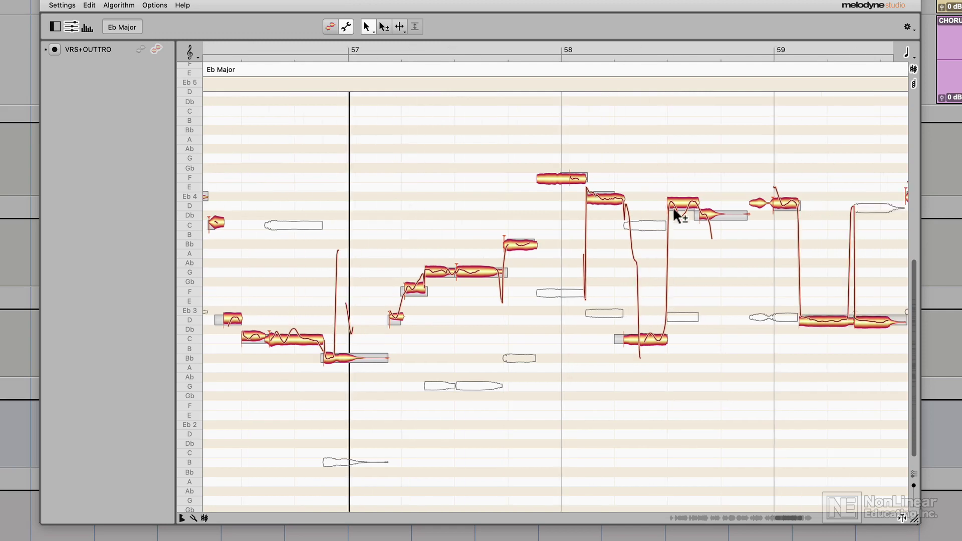
double_click(639, 223)
scroll(647, 234, "right", 6)
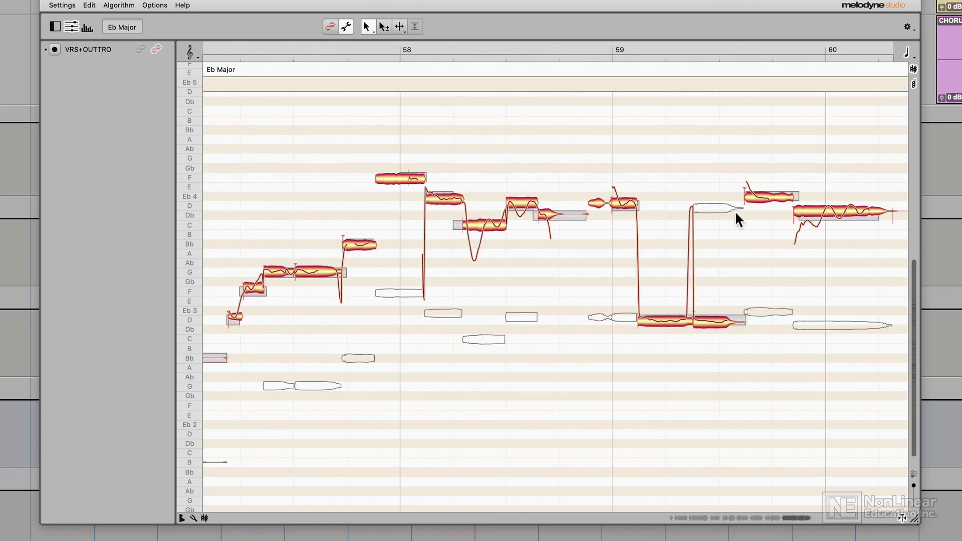
double_click(717, 205)
scroll(651, 248, "right", 5)
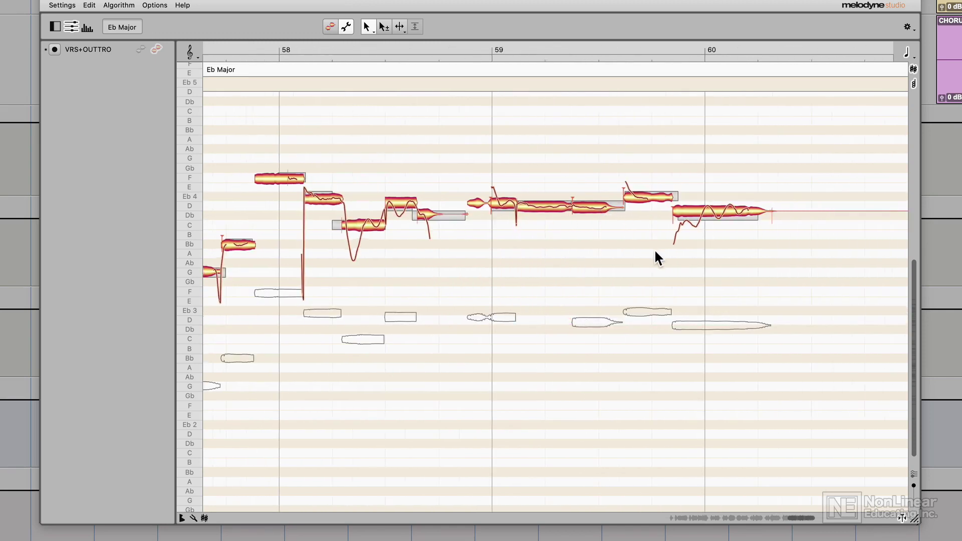
scroll(656, 252, "right", 5)
scroll(655, 252, "left", 7)
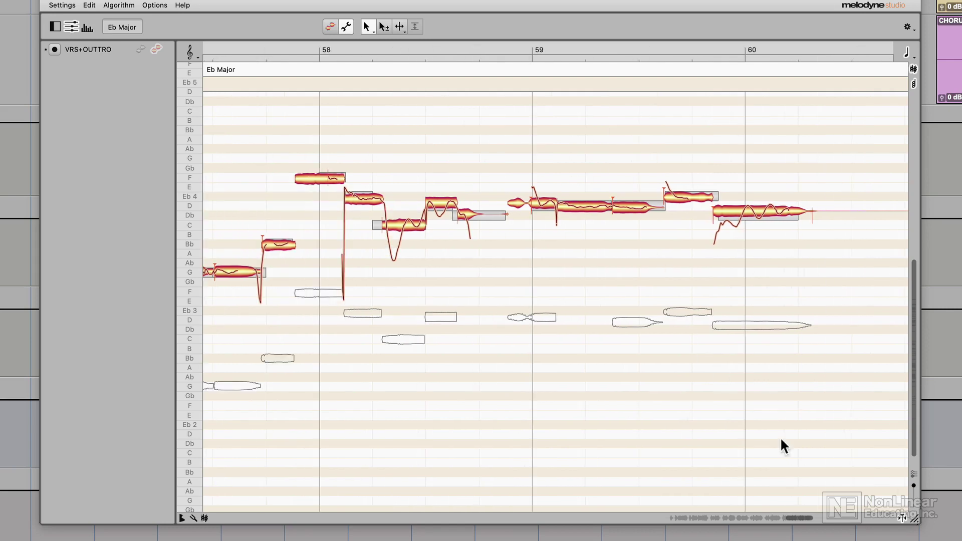
left_click_drag(785, 516, 640, 518)
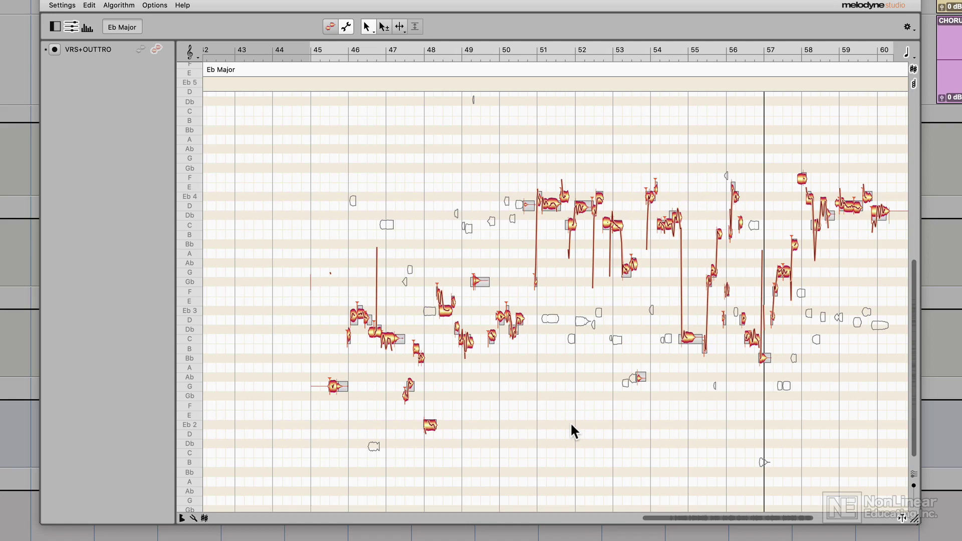
Step: Turn off Note Assignment Mode to show the corrected melody in C Minor without candidate outlines
scroll(571, 431, "right", 3)
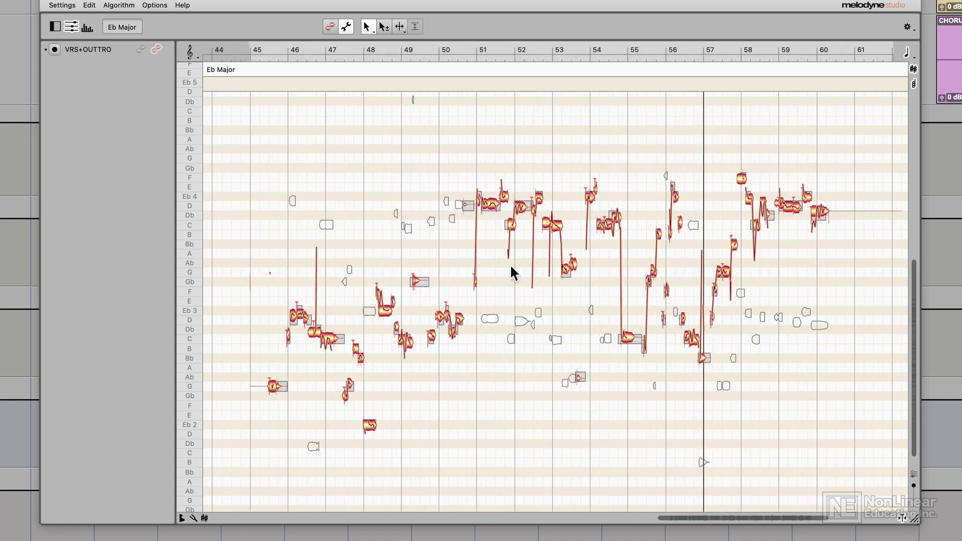
left_click(333, 26)
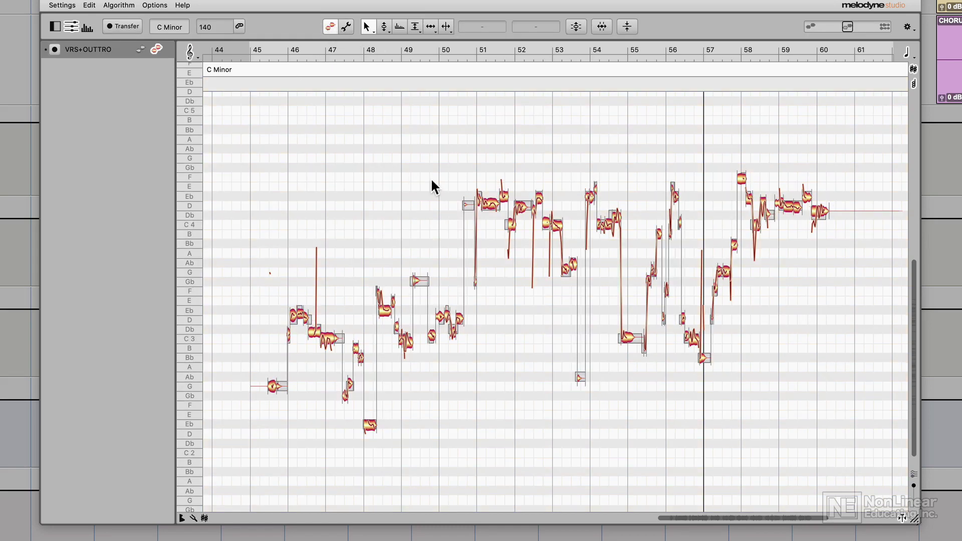